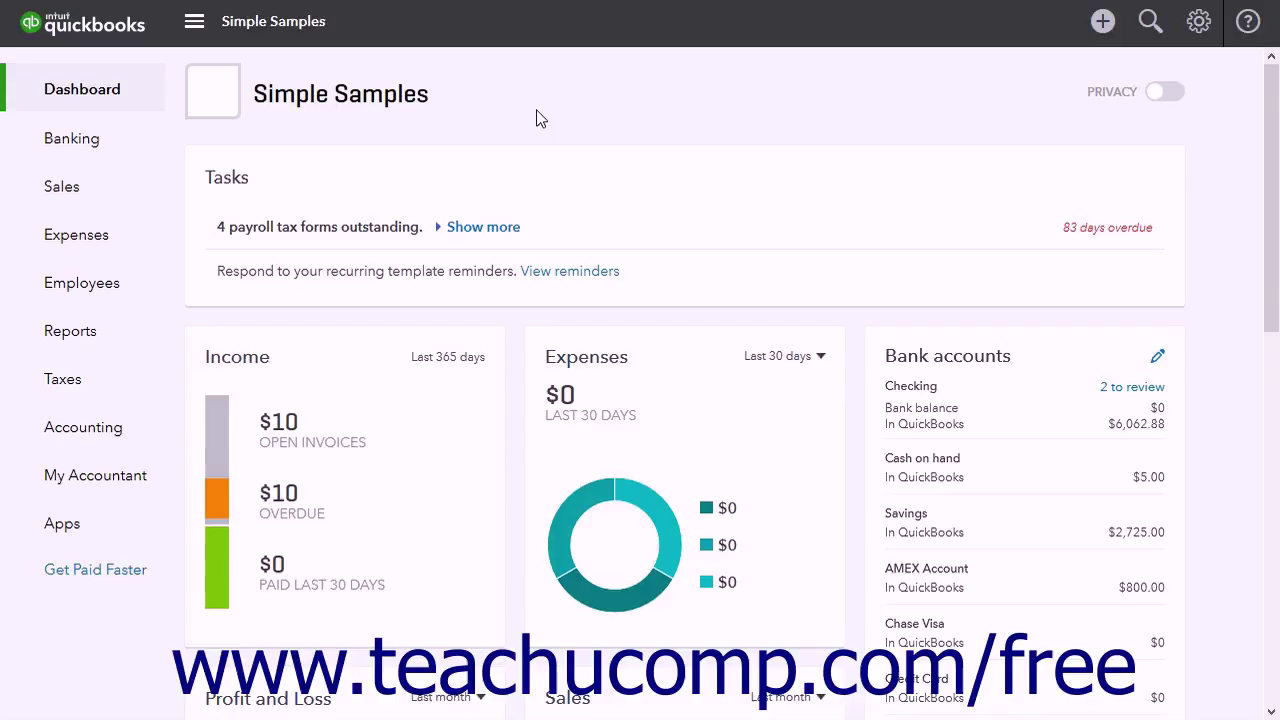
# - Go to Products and Services from the gear menu and start a new item
pyautogui.click(1206, 40)
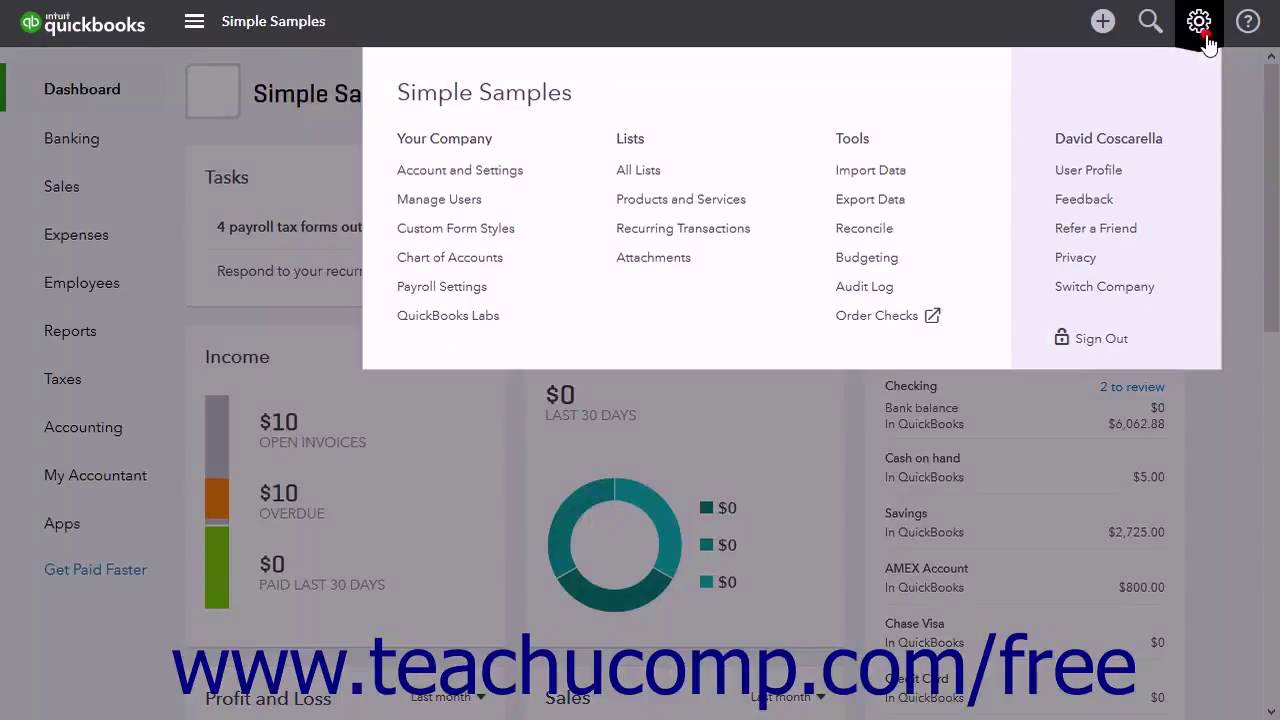
pyautogui.click(696, 208)
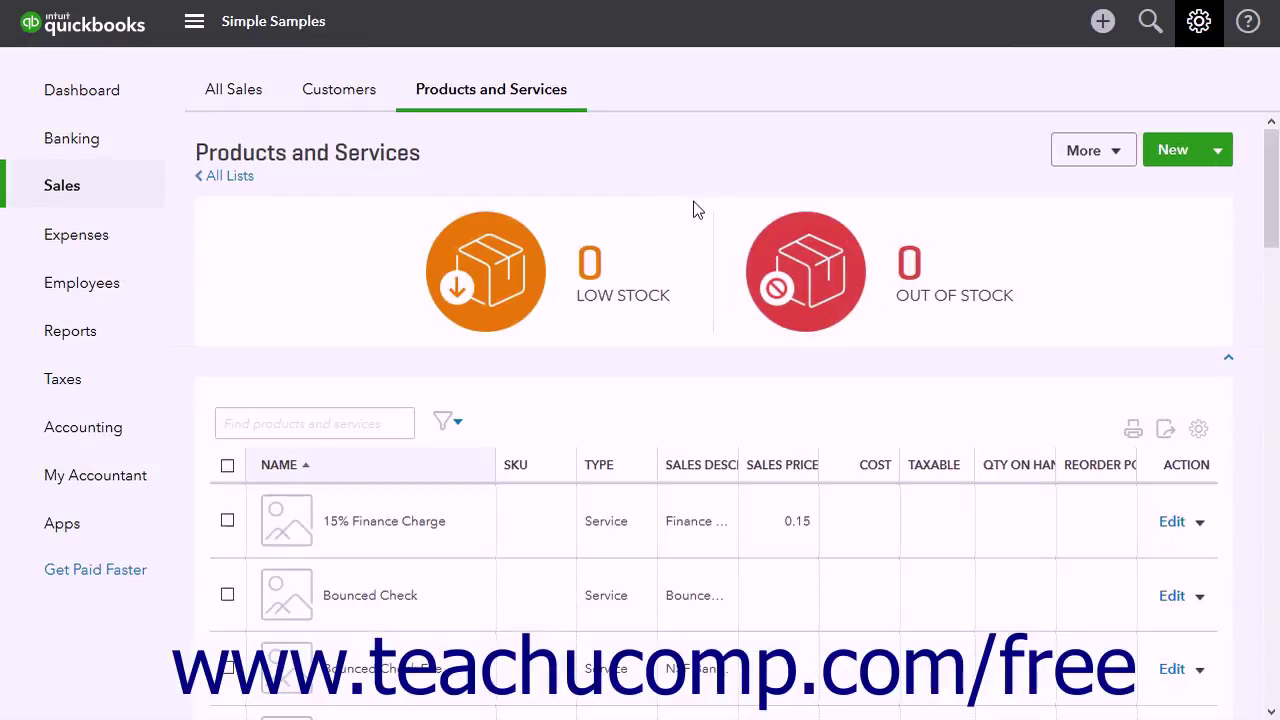
pyautogui.click(1160, 155)
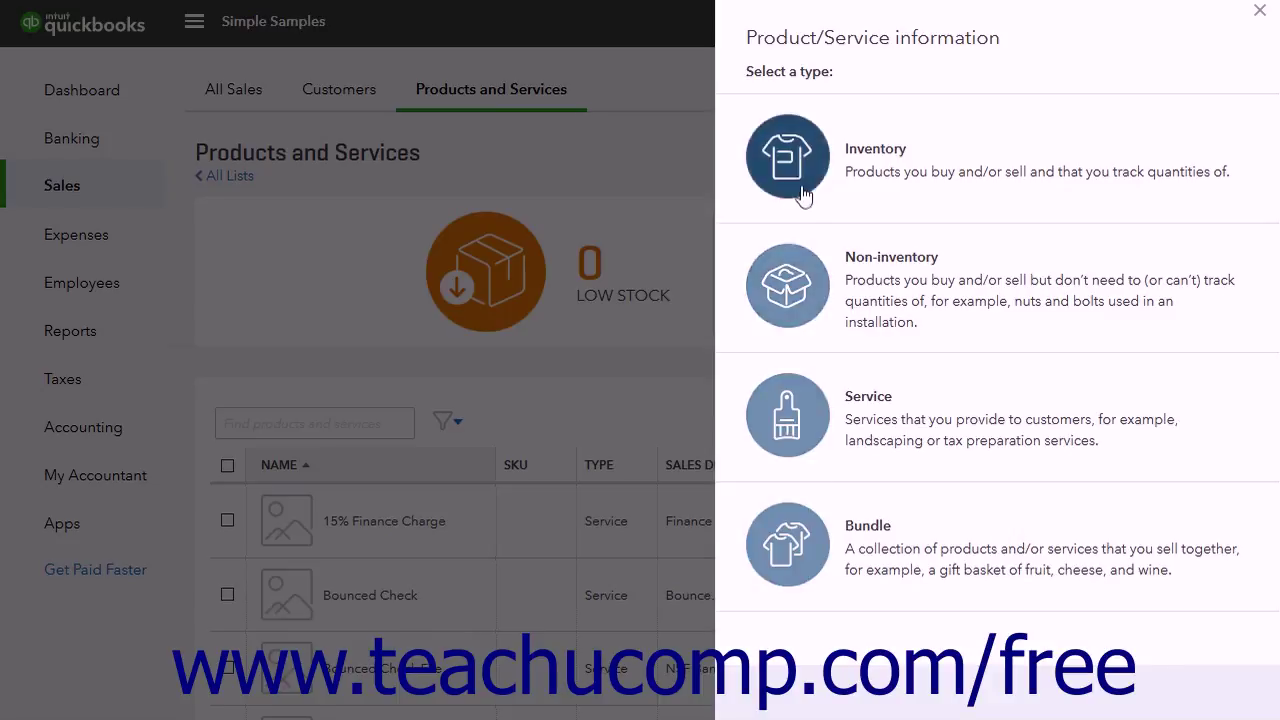
# - Choose Inventory as the new item's type
pyautogui.click(790, 160)
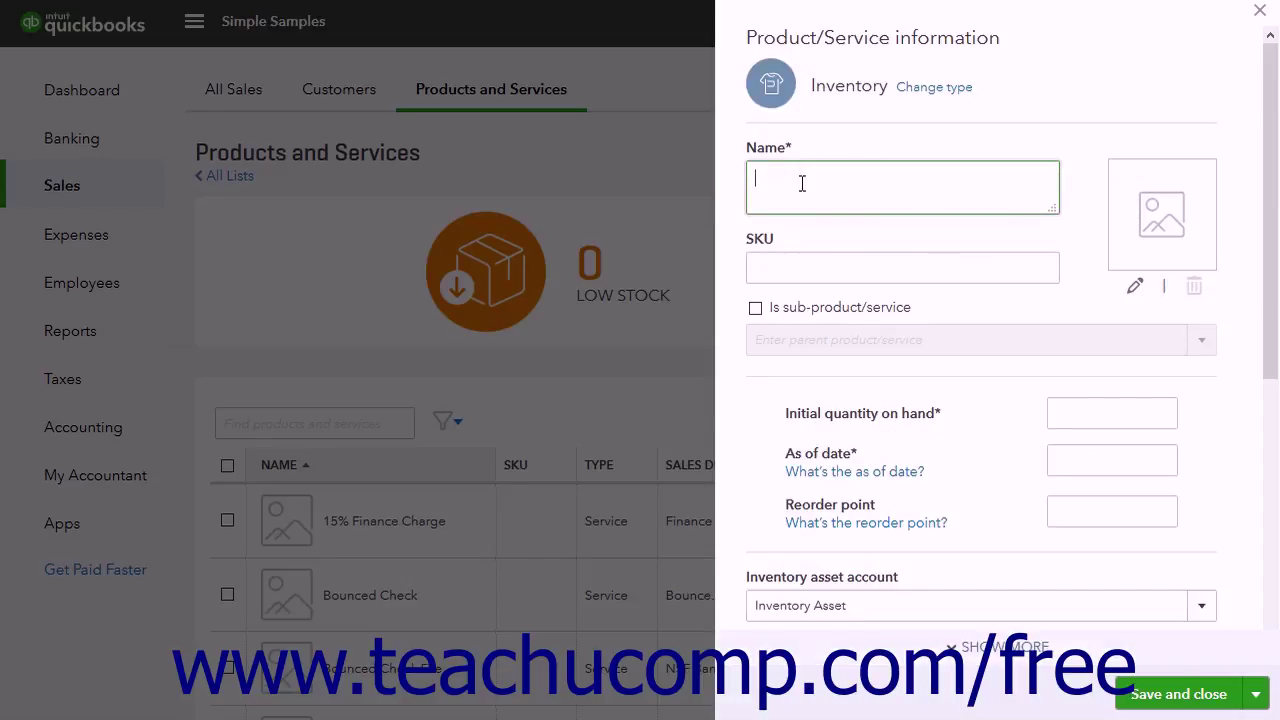
# - Name the item 'Potting Soil' and bring up the picture upload window
pyautogui.click(895, 190)
pyautogui.write('Potting Soil')
pyautogui.click(807, 282)
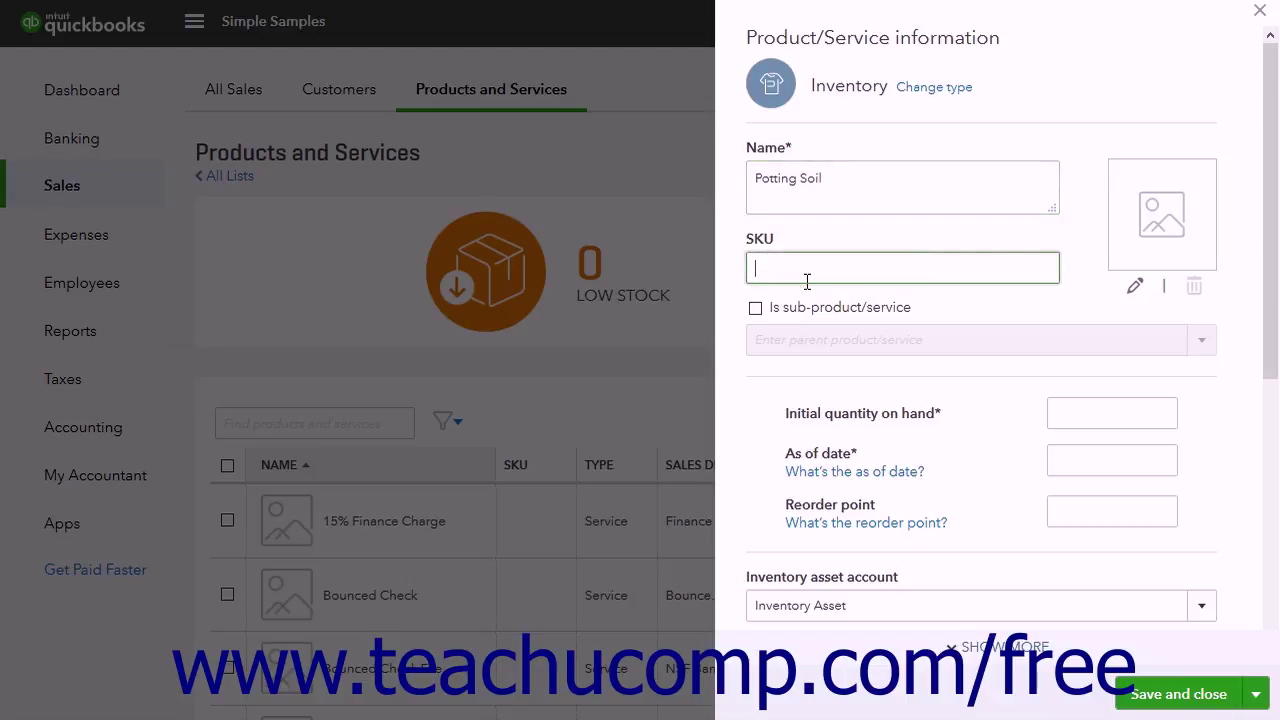
pyautogui.click(1150, 252)
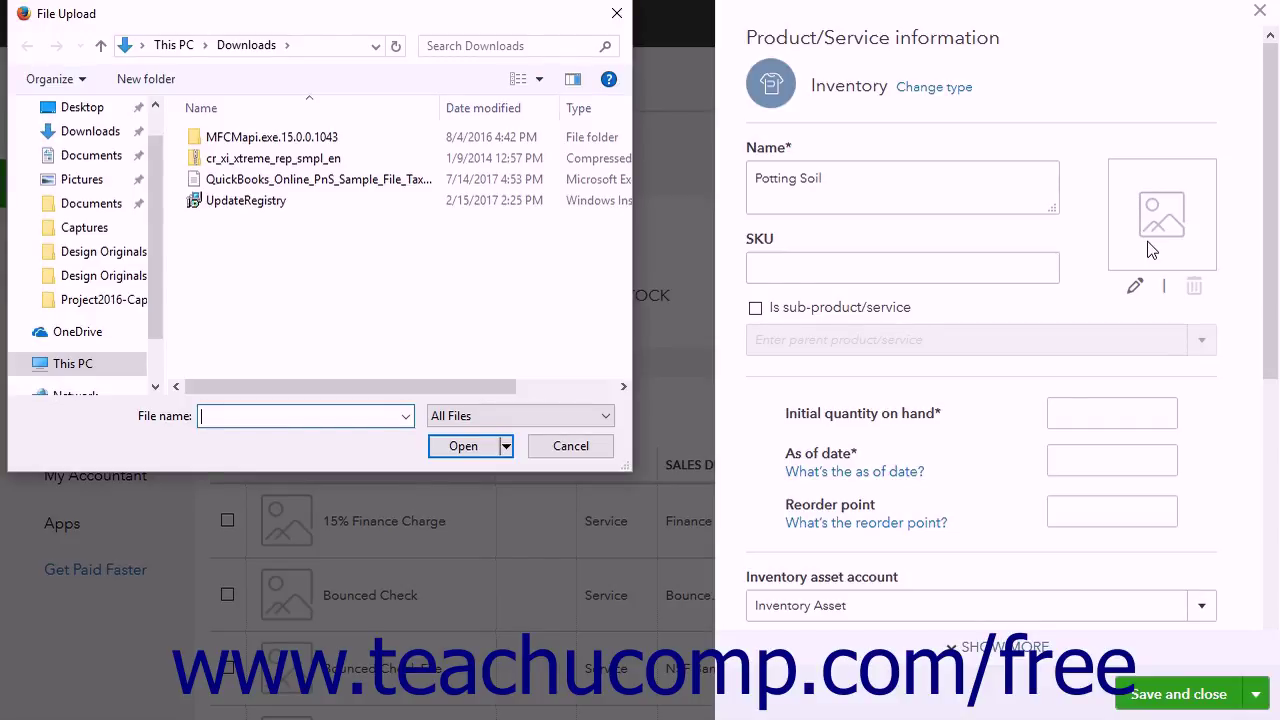
# - Cancel the File Upload dialog without adding a picture
pyautogui.click(414, 450)
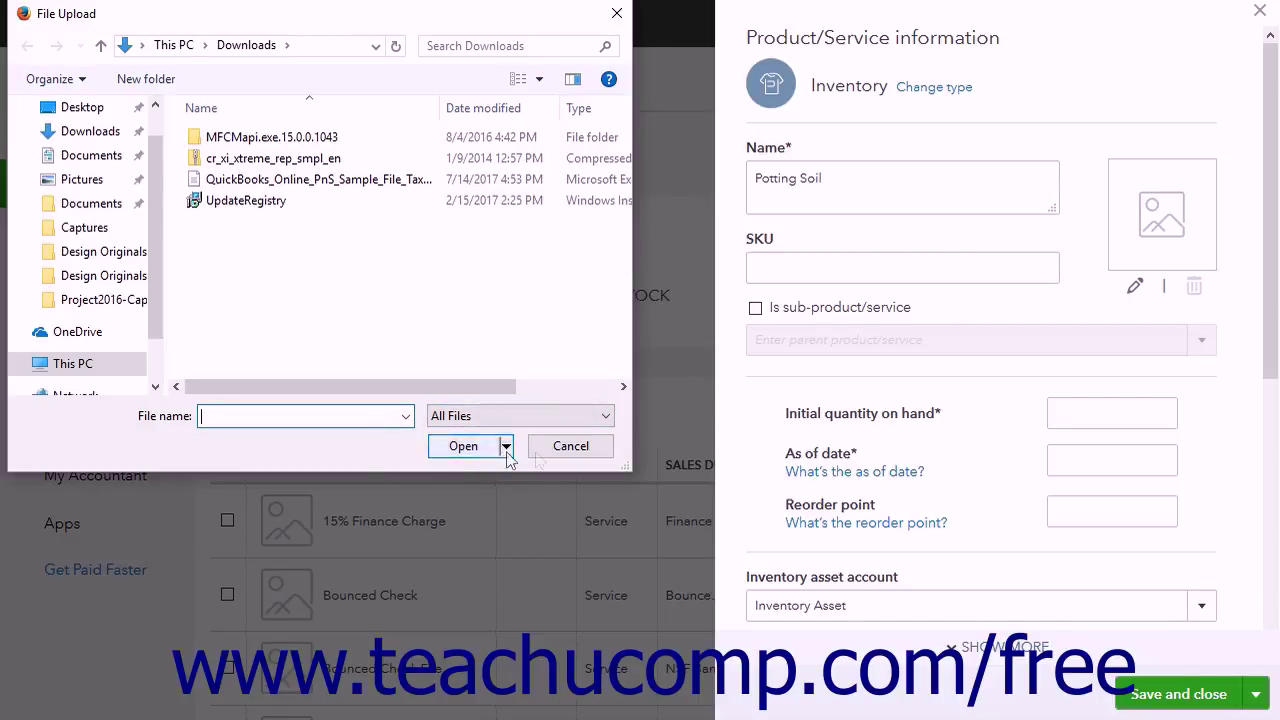
pyautogui.click(553, 455)
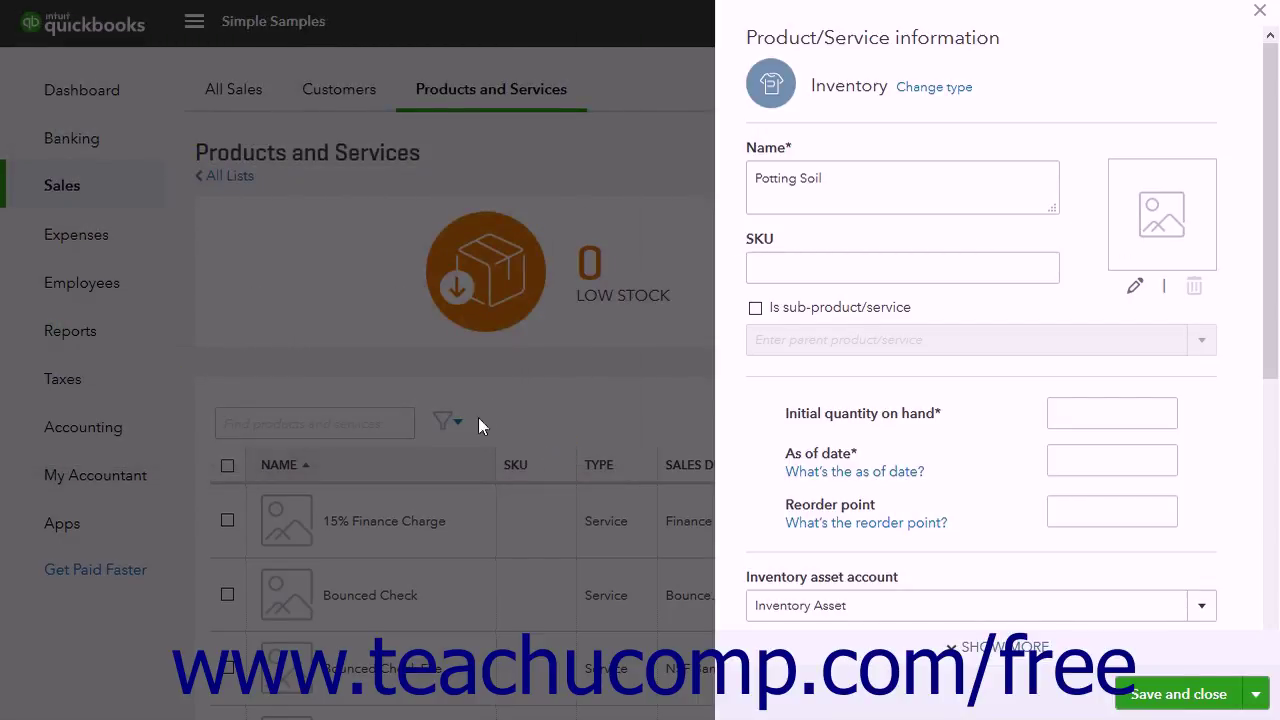
pyautogui.click(755, 309)
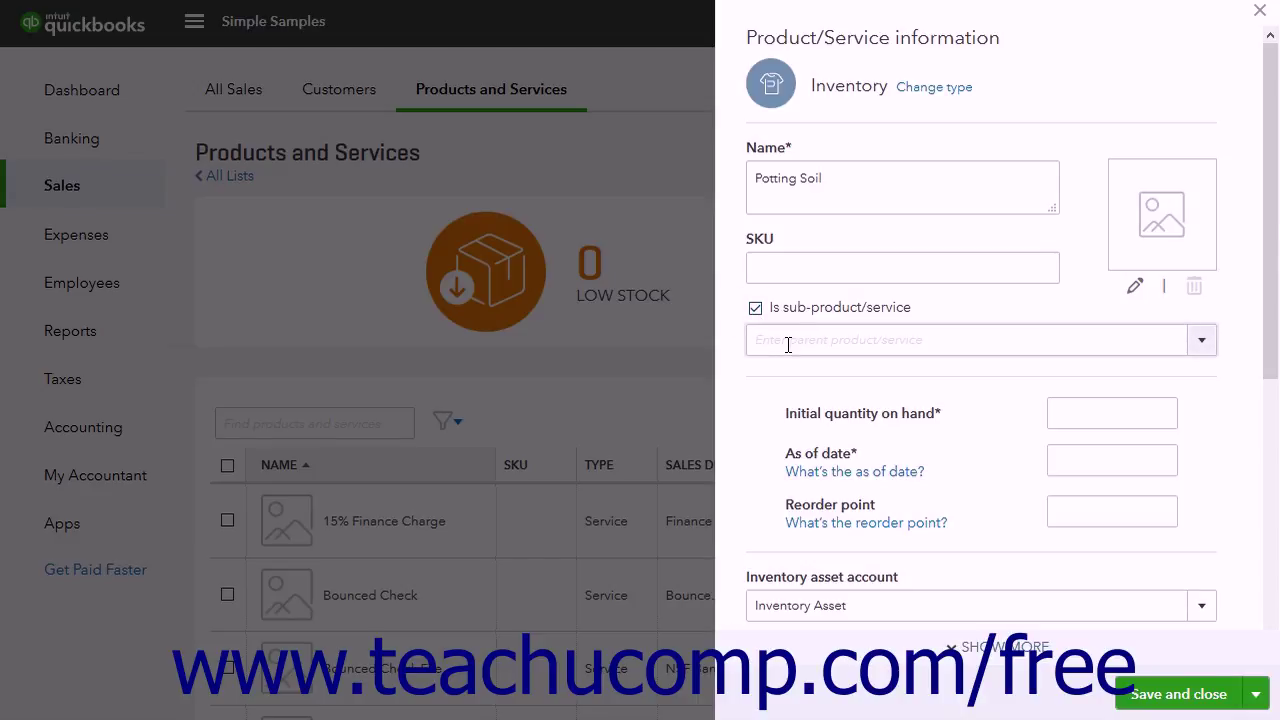
pyautogui.click(755, 309)
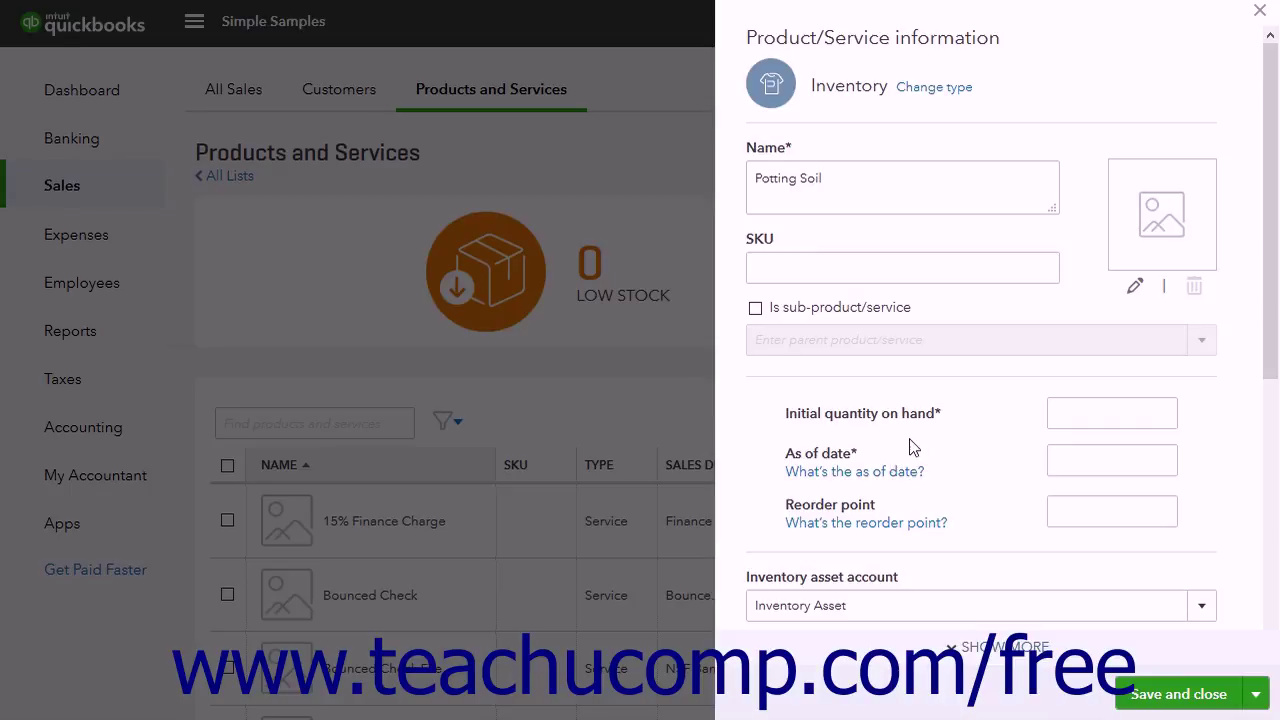
pyautogui.click(1067, 415)
pyautogui.click(1067, 415)
# - Enter initial quantity 0 with an as-of date of 07/17/2017
pyautogui.write('0')
pyautogui.click(1106, 452)
pyautogui.click(1156, 457)
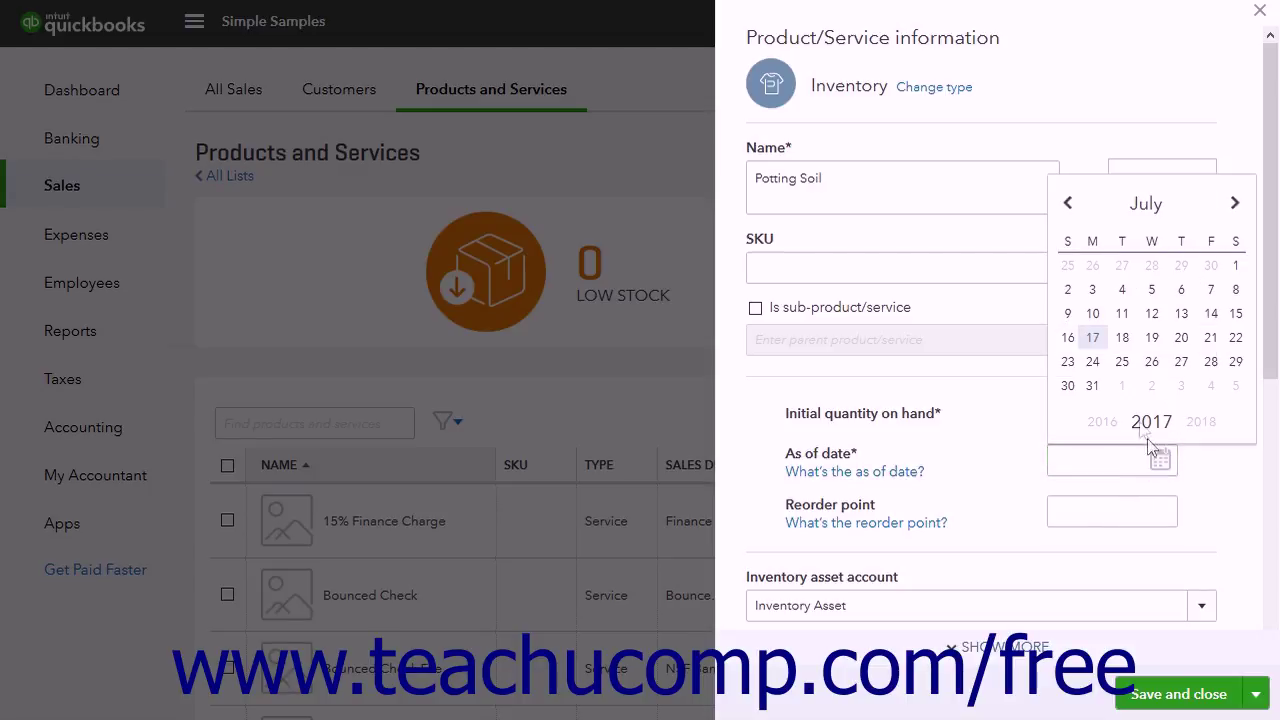
pyautogui.click(1092, 337)
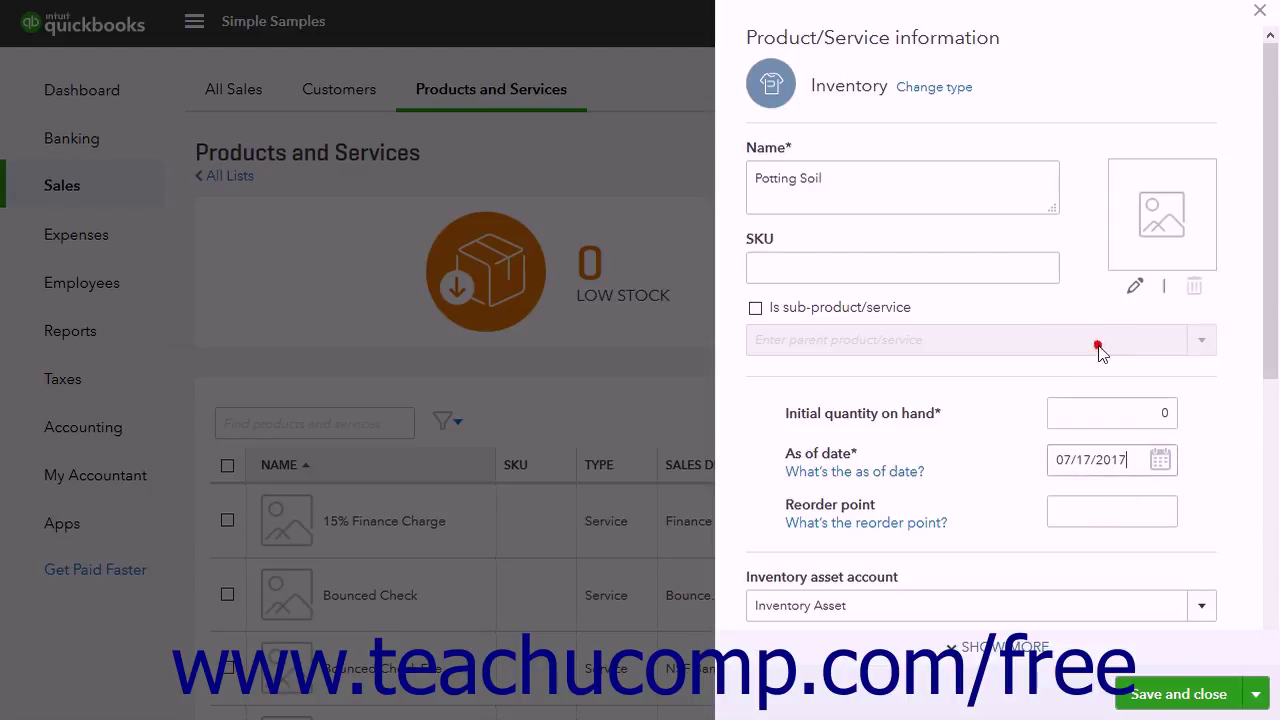
# - Set reorder point 0 and Inventory Asset as the asset account
pyautogui.click(1078, 518)
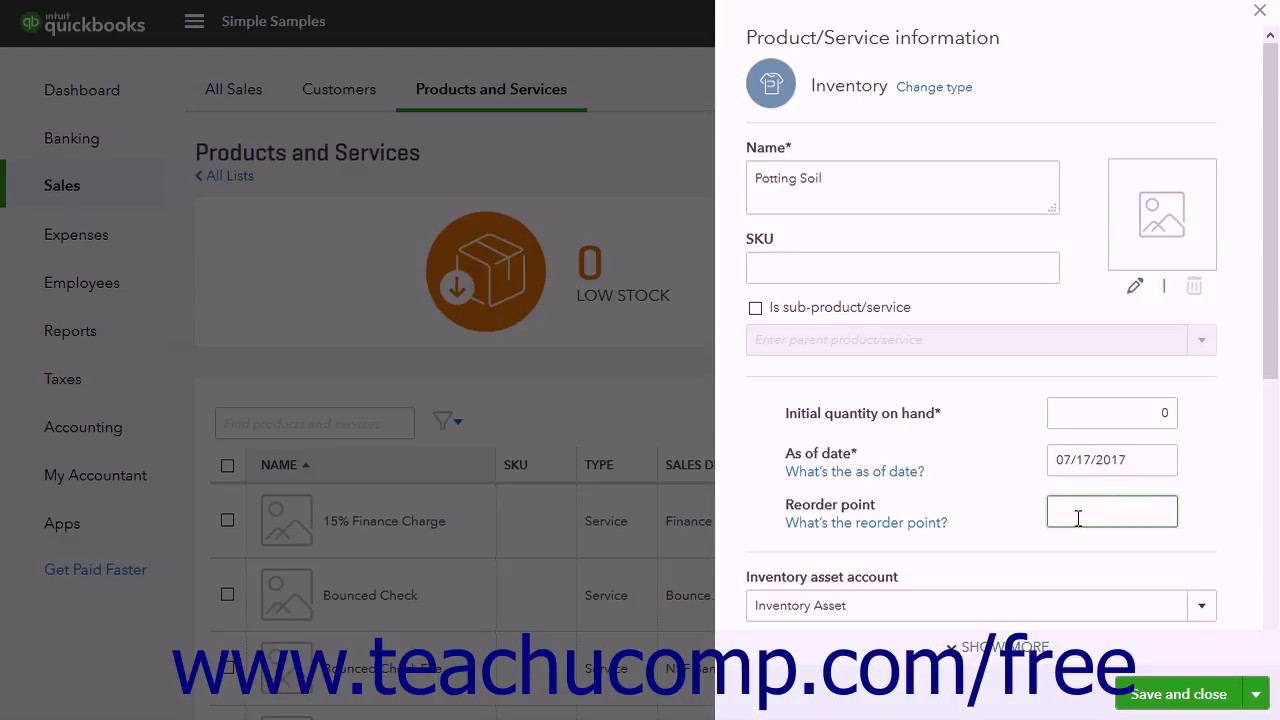
pyautogui.write('0')
pyautogui.click(1203, 606)
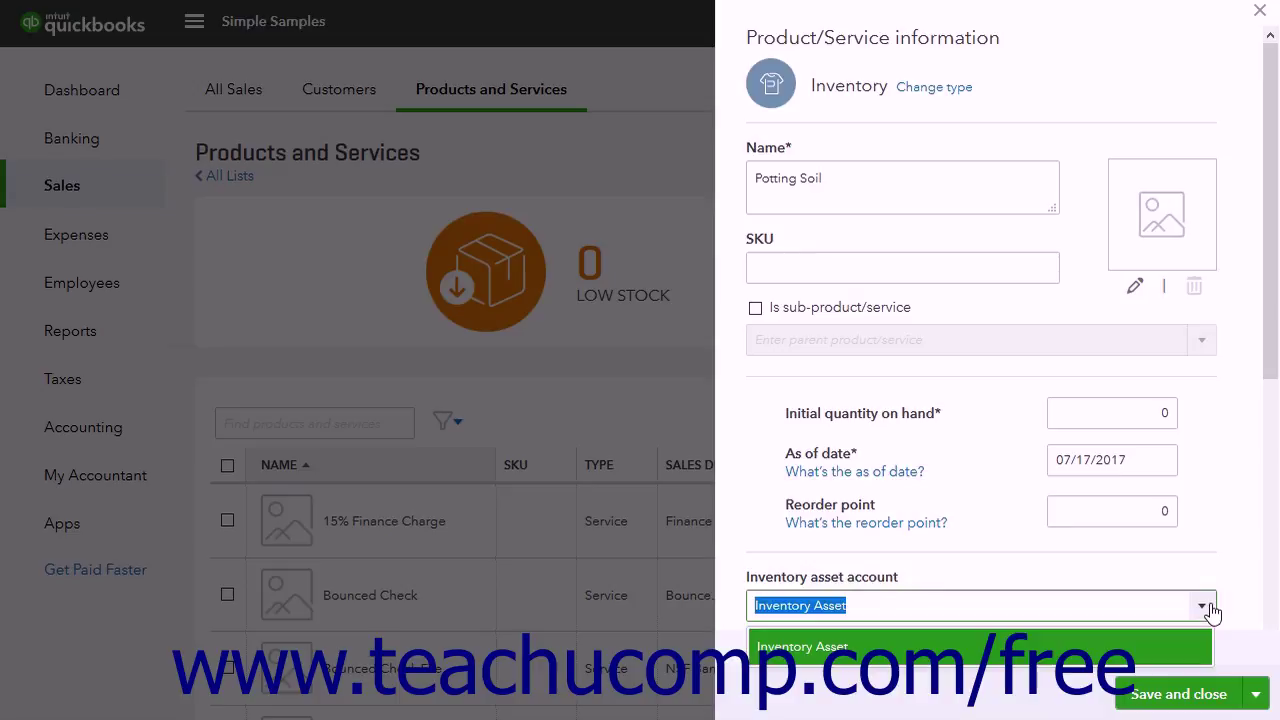
pyautogui.click(1170, 652)
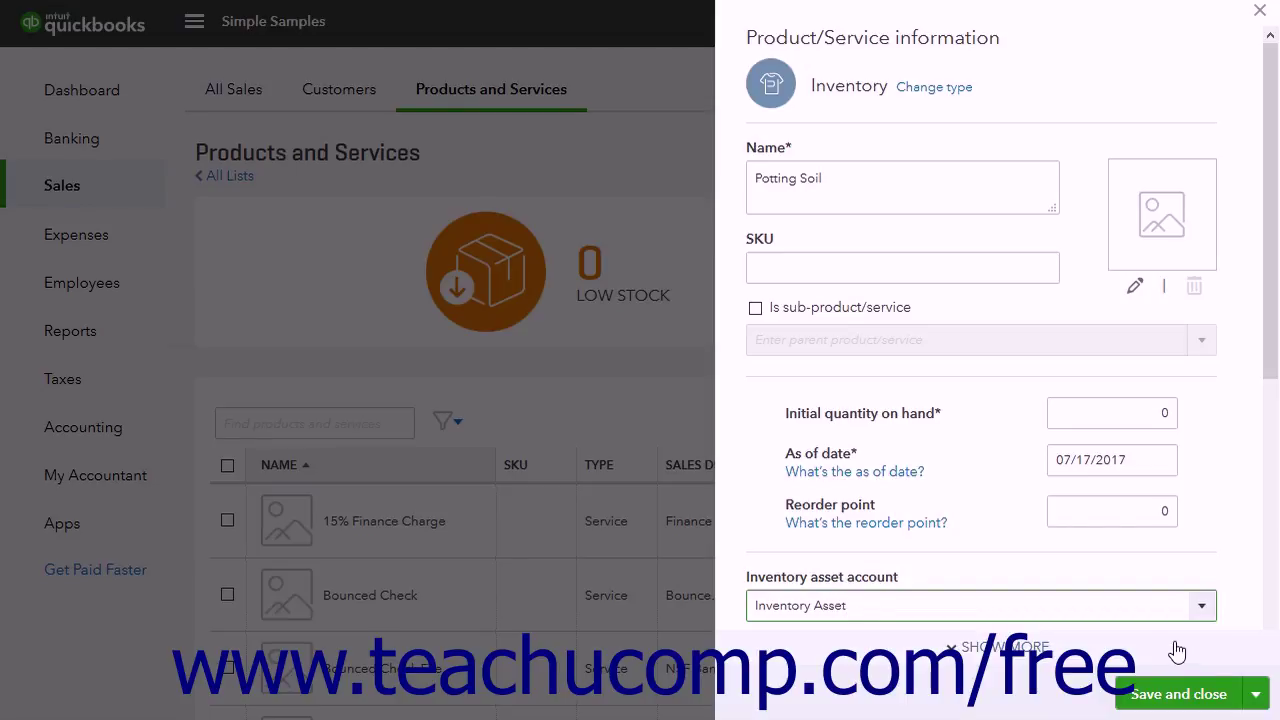
# - Enter 'Potting Soil' as the sales description
pyautogui.scroll(-5, 1049, 571)
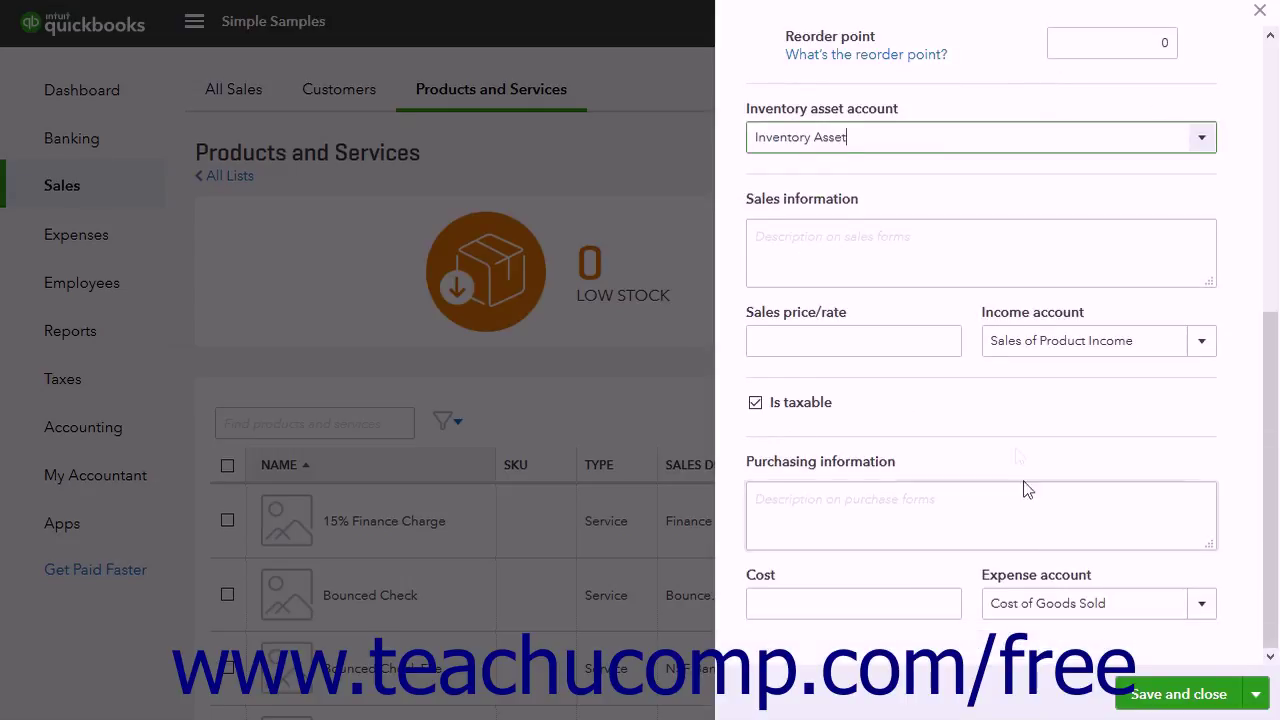
pyautogui.click(871, 201)
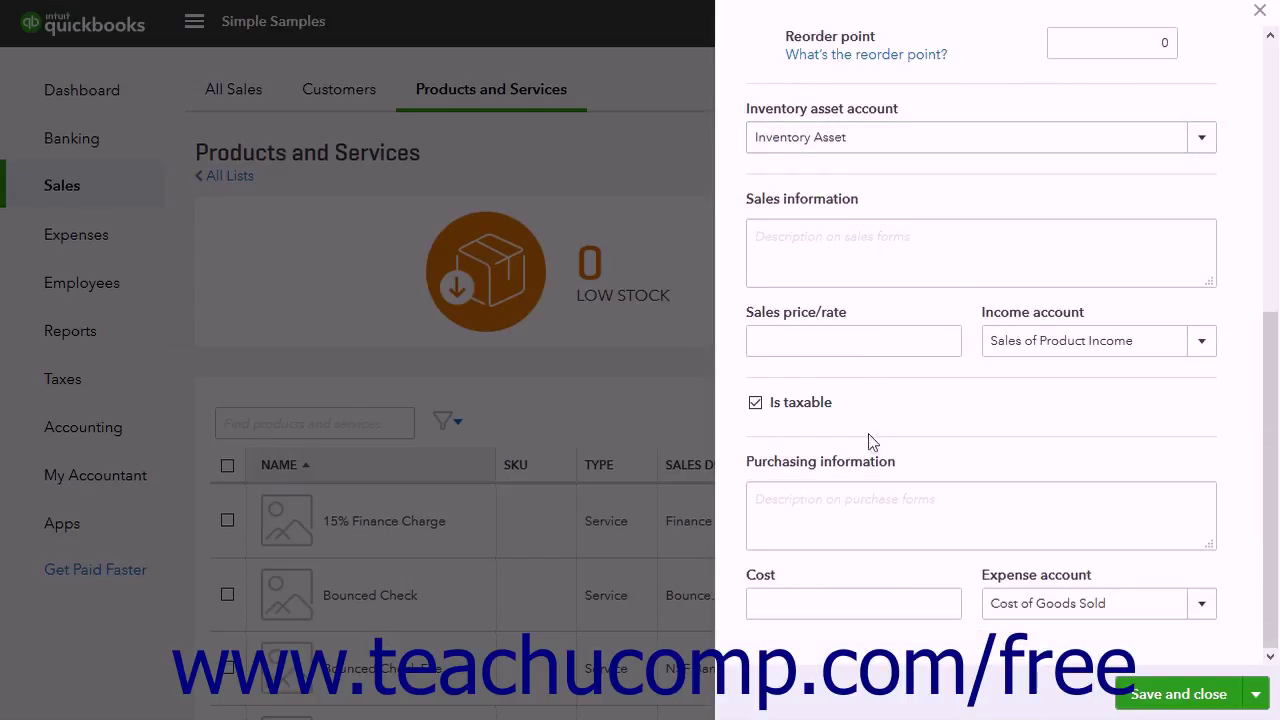
pyautogui.click(874, 462)
pyautogui.click(865, 238)
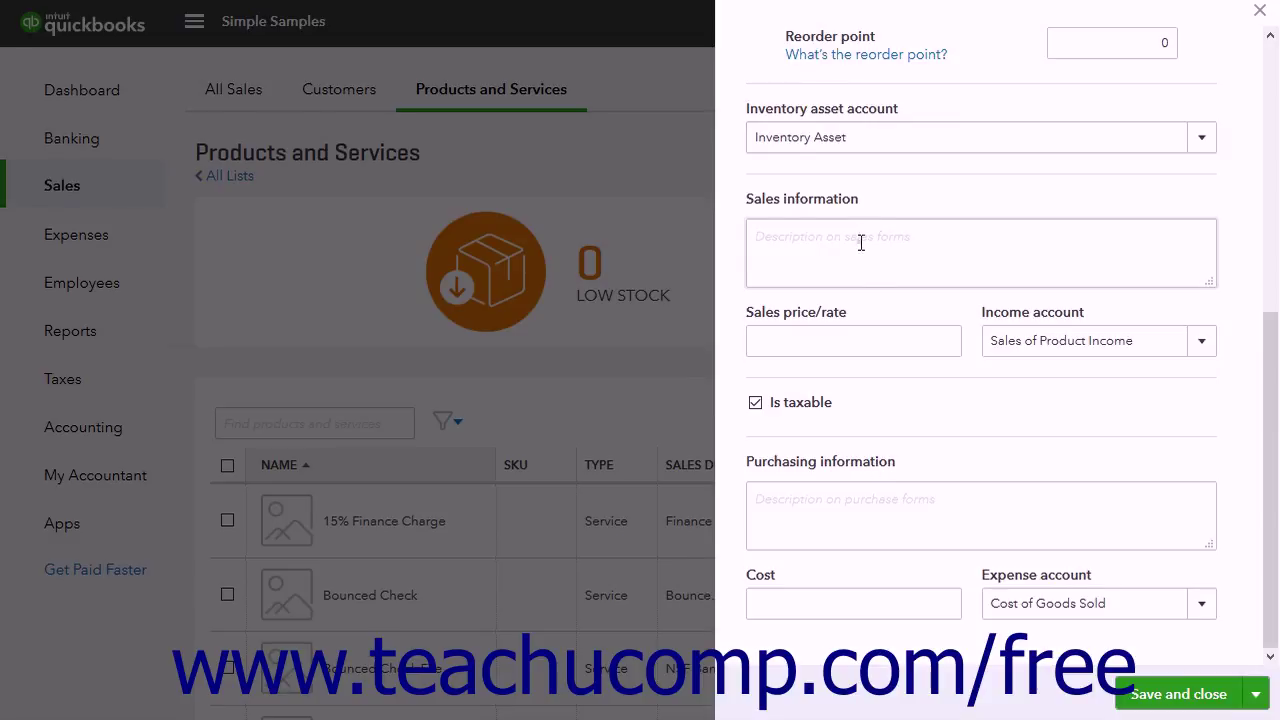
pyautogui.click(861, 241)
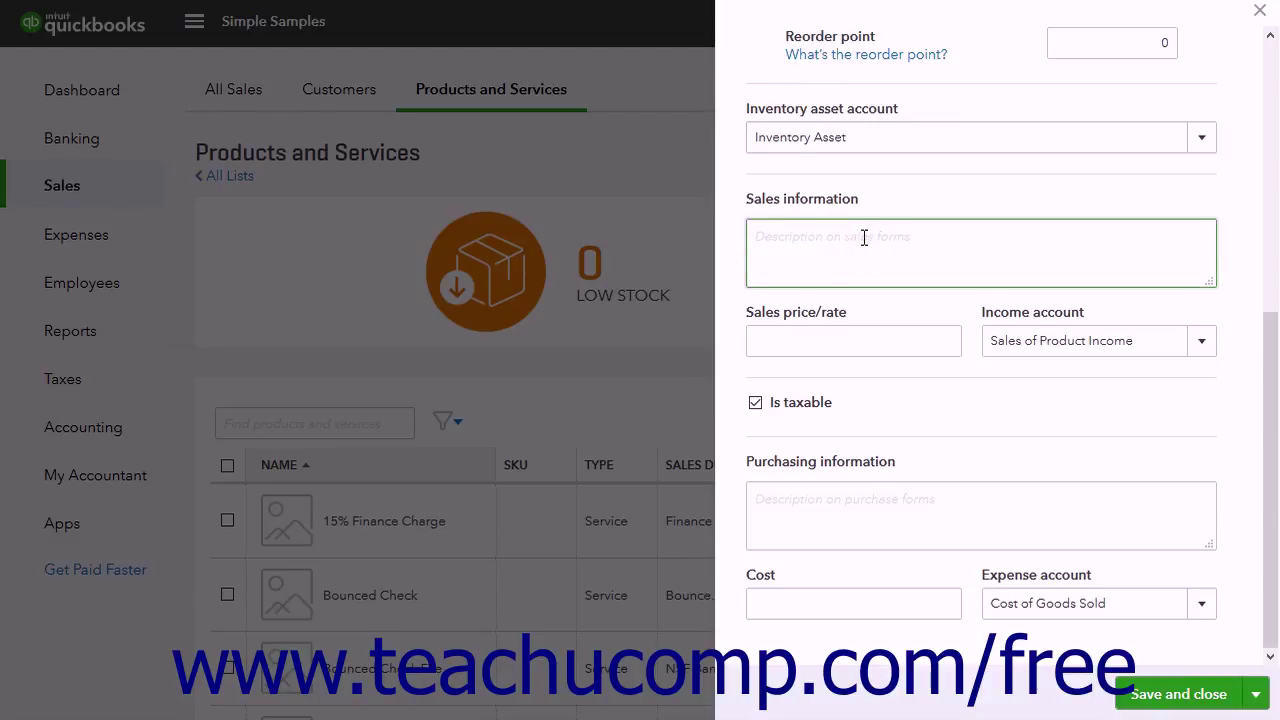
pyautogui.write('Potting Soil')
# - Set sales price 10.00 with Sales of Product Income as income account
pyautogui.click(847, 333)
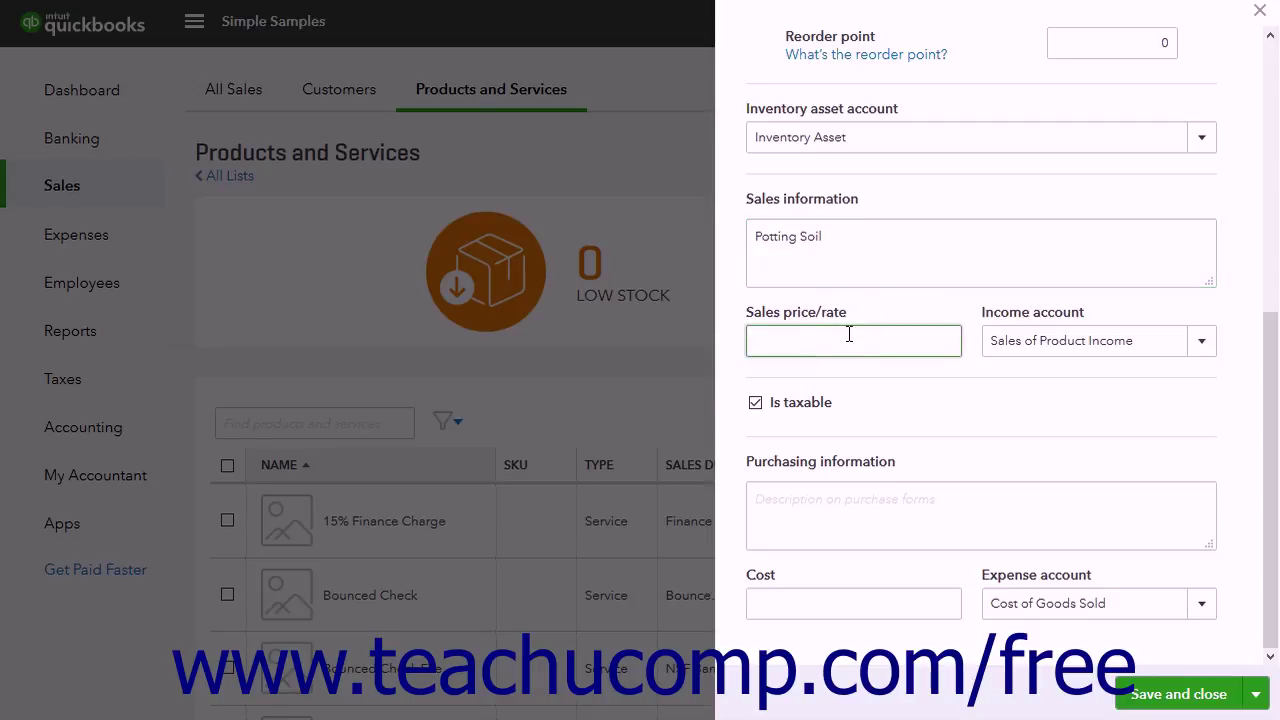
pyautogui.write('10.00')
pyautogui.click(1200, 344)
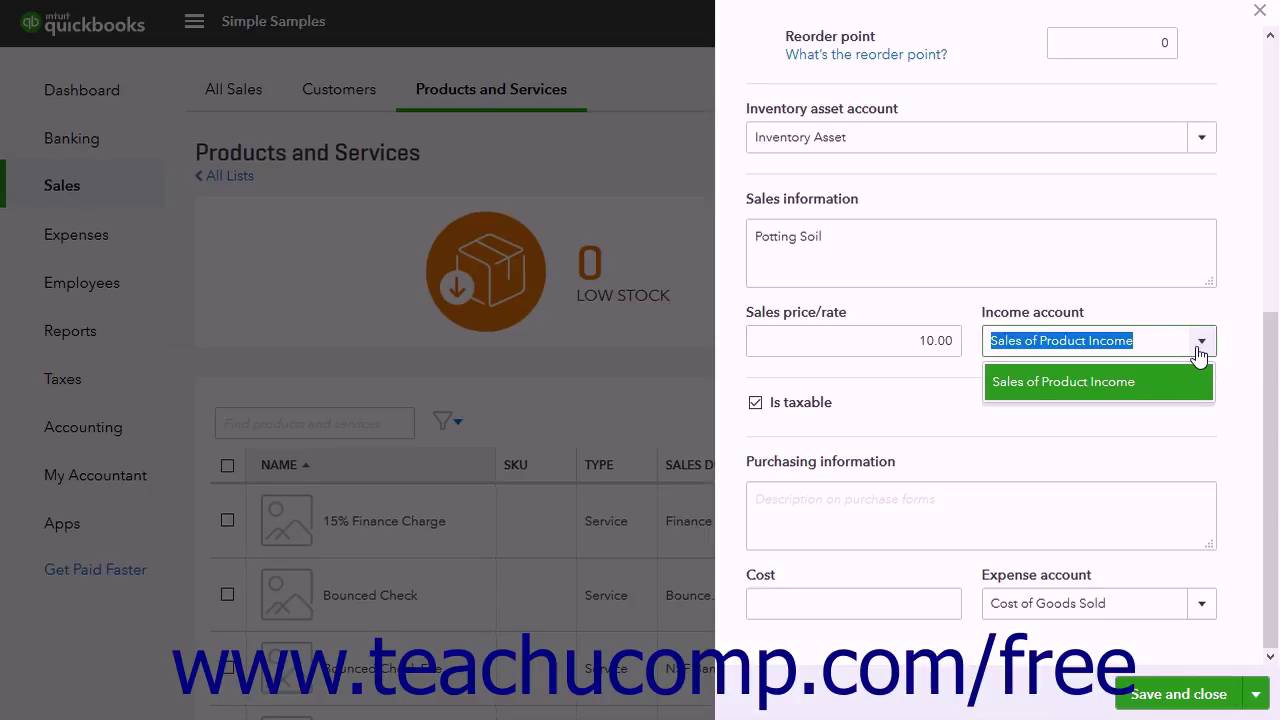
pyautogui.click(1128, 388)
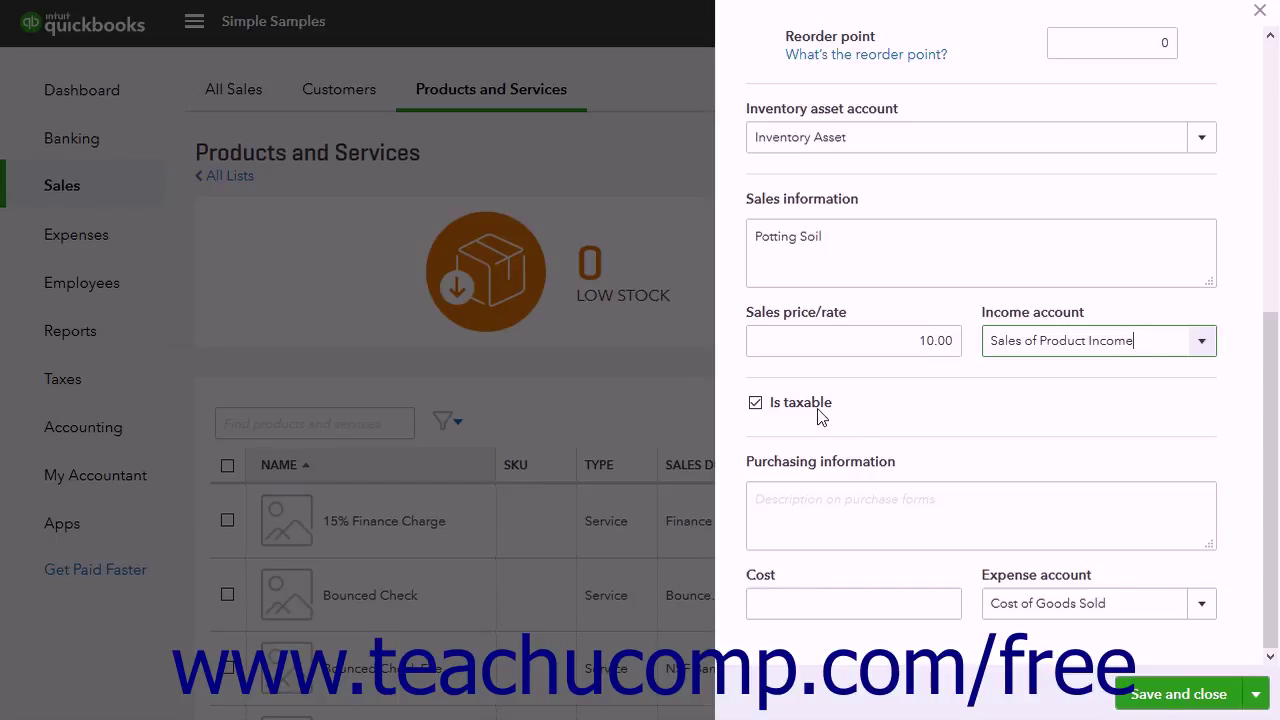
# - Enter purchase description 'Potting Soil', cost 5, and Cost of Goods Sold expense account
pyautogui.click(803, 508)
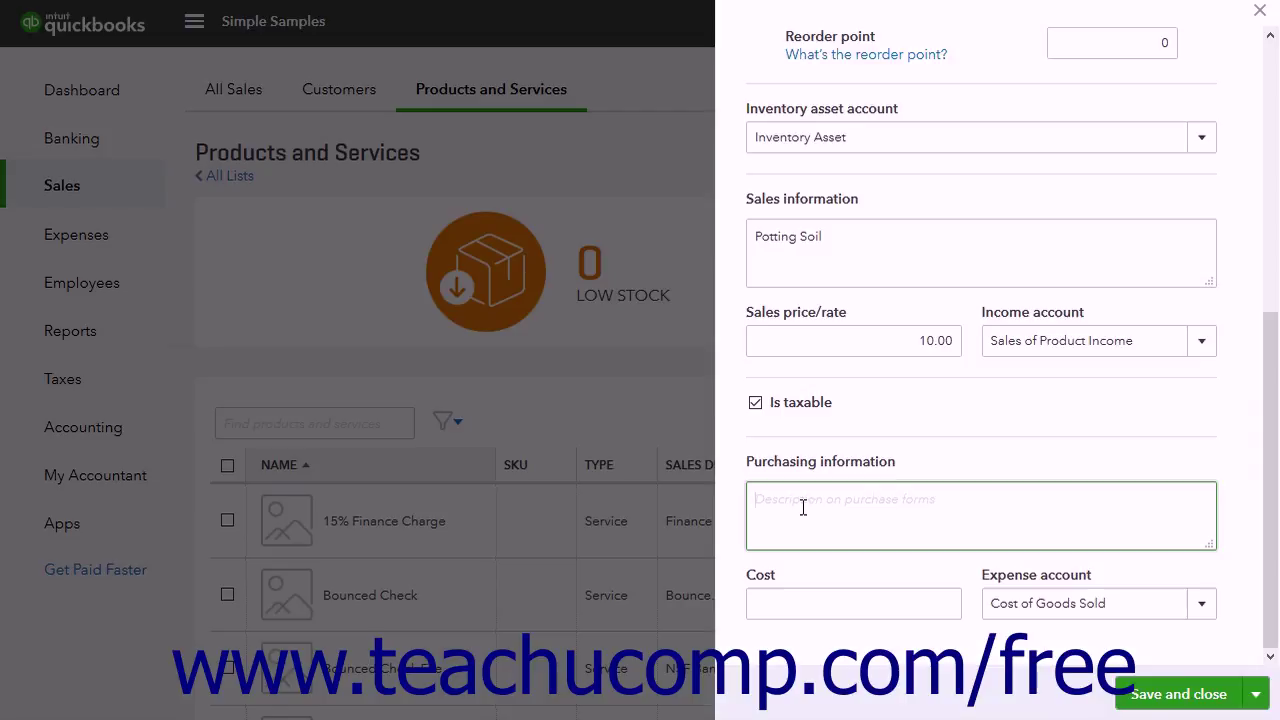
pyautogui.write('Potting Soil')
pyautogui.click(825, 599)
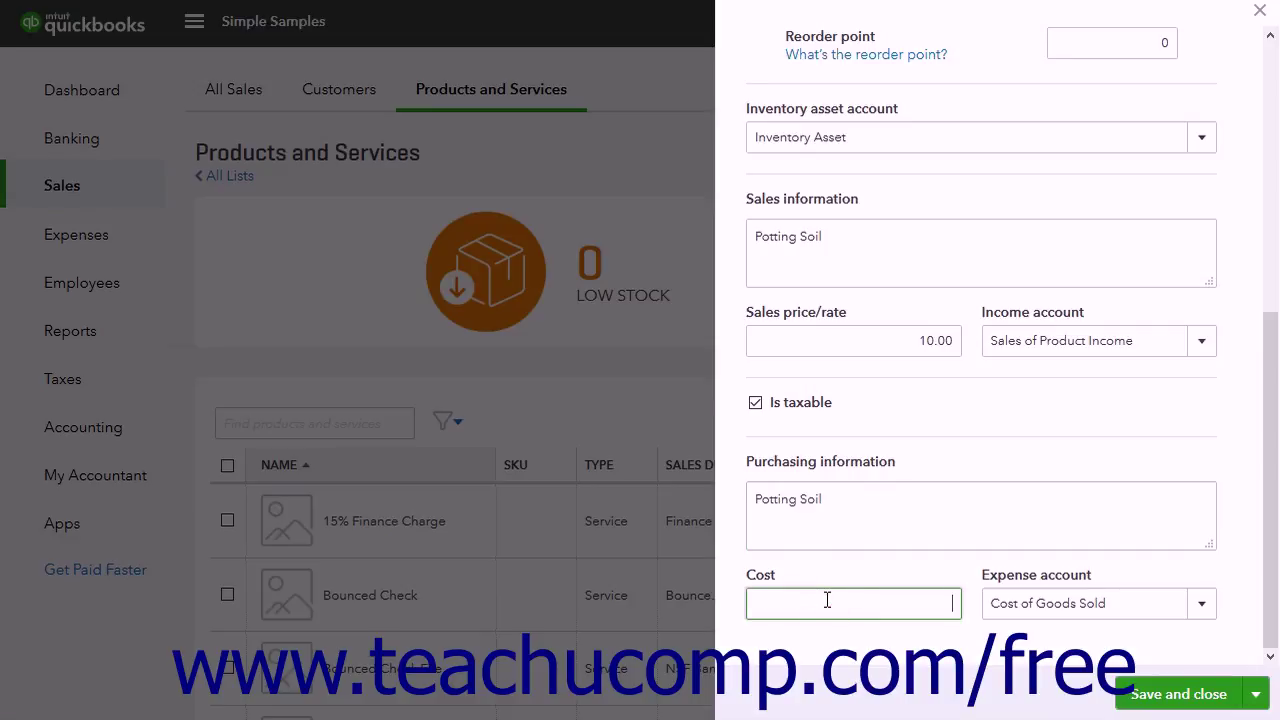
pyautogui.write('5')
pyautogui.click(1203, 604)
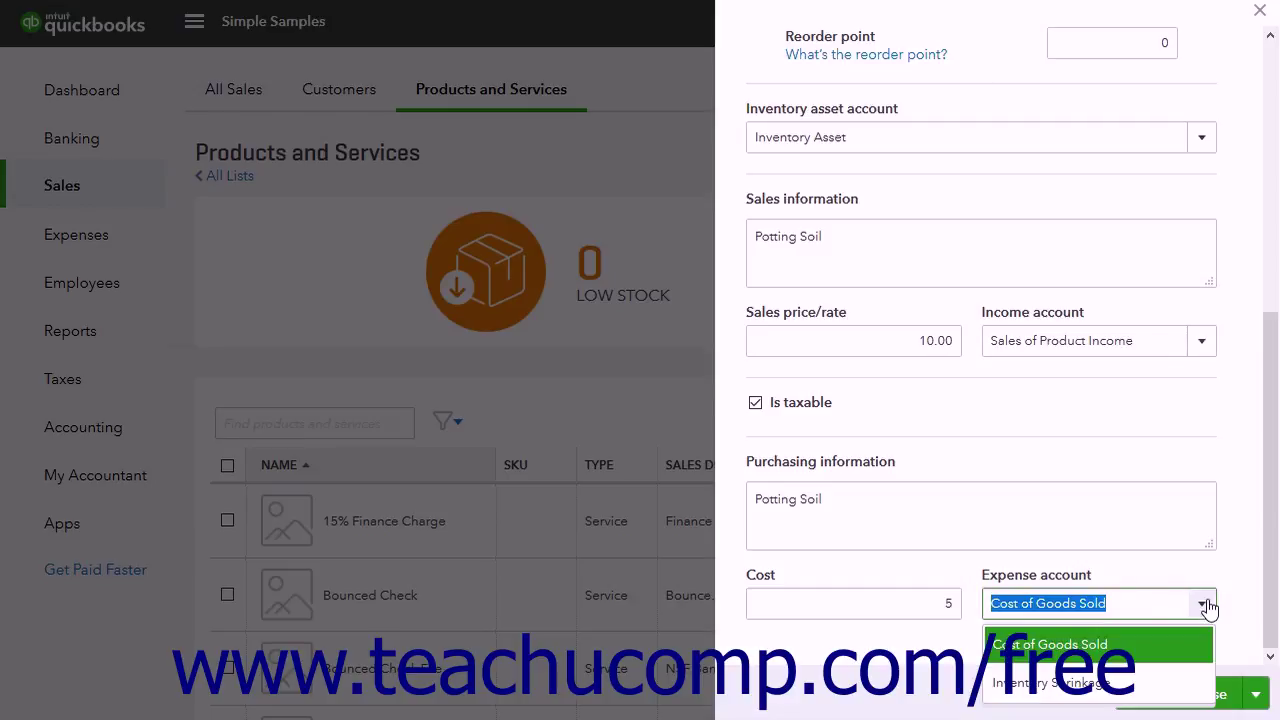
pyautogui.click(1113, 645)
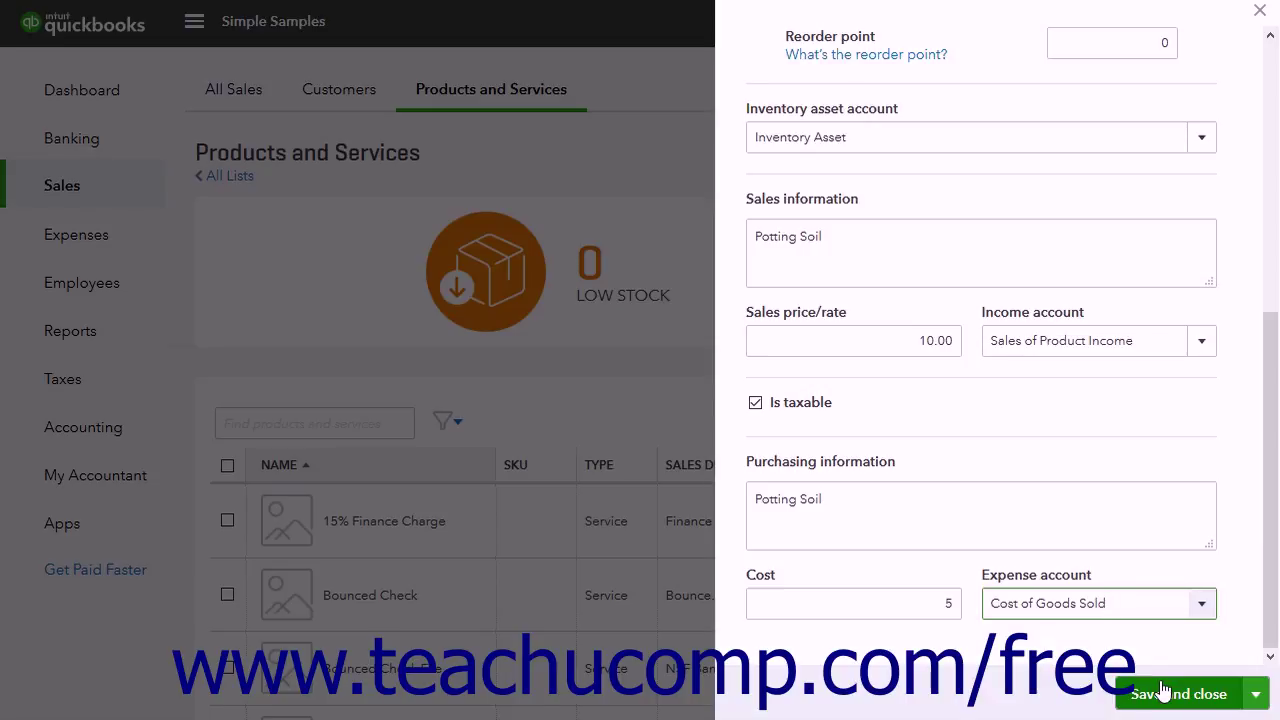
pyautogui.click(1266, 697)
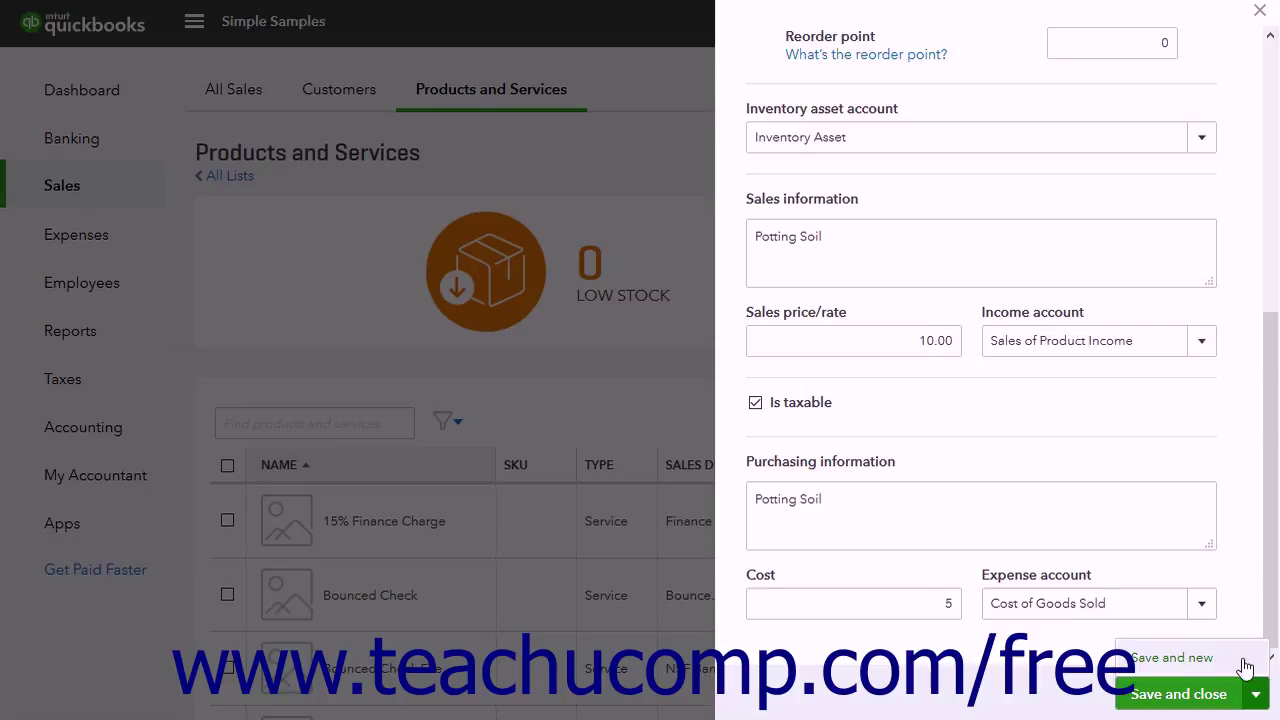